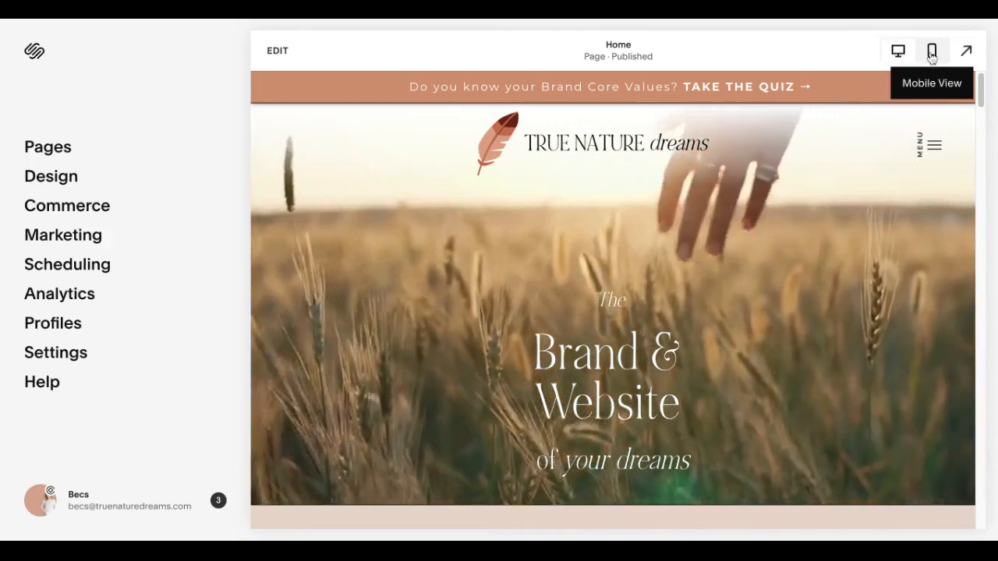
Step: Preview the home page in mobile view, look through its upper sections, and return to desktop view
{"action": "left_click", "coordinate": [933, 53]}
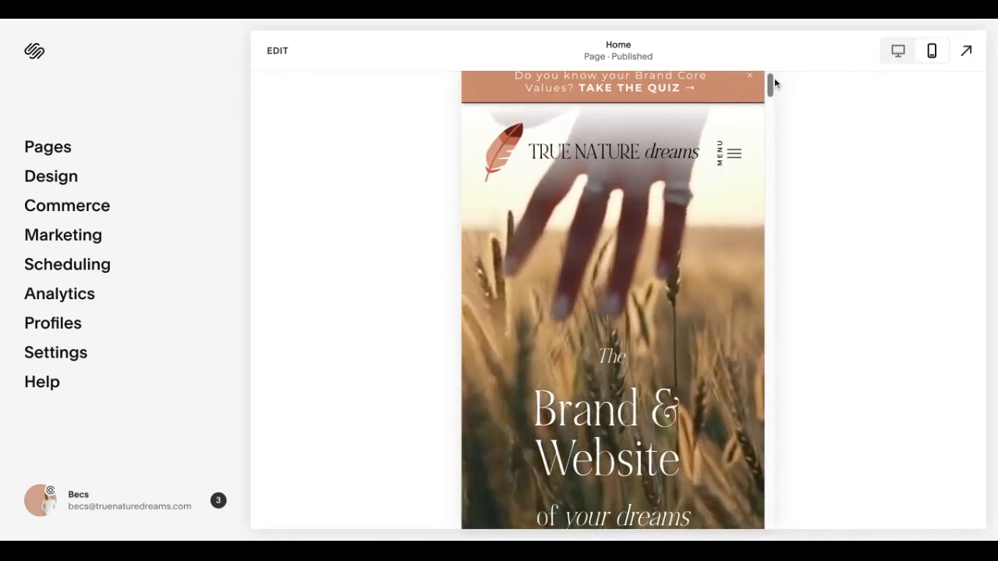
{"action": "scroll", "coordinate": [769, 81], "scroll_direction": "down", "scroll_amount": 8}
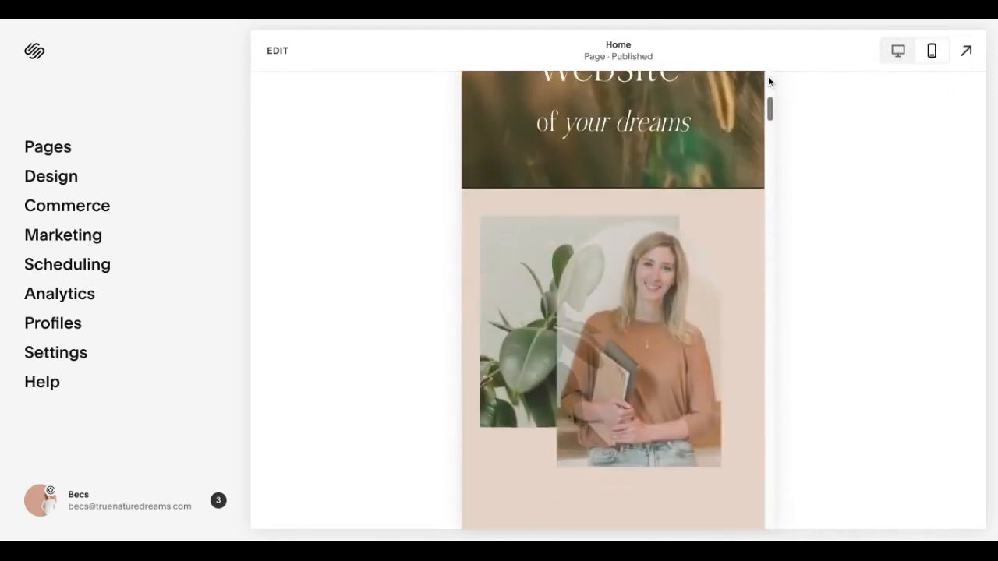
{"action": "scroll", "coordinate": [769, 81], "scroll_direction": "down", "scroll_amount": 10}
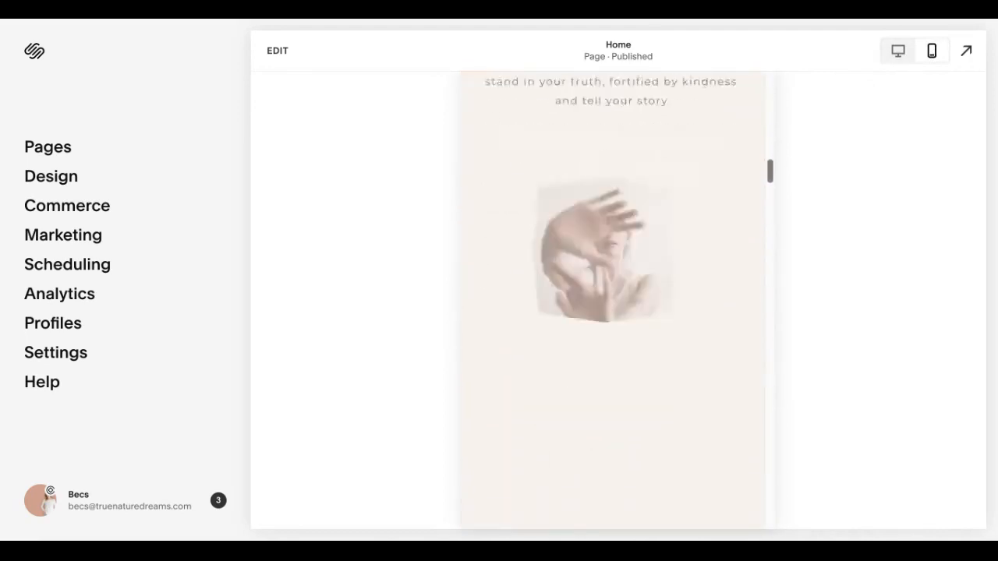
{"action": "scroll", "coordinate": [613, 300], "scroll_direction": "up", "scroll_amount": 4}
{"action": "scroll", "coordinate": [613, 300], "scroll_direction": "up", "scroll_amount": 6}
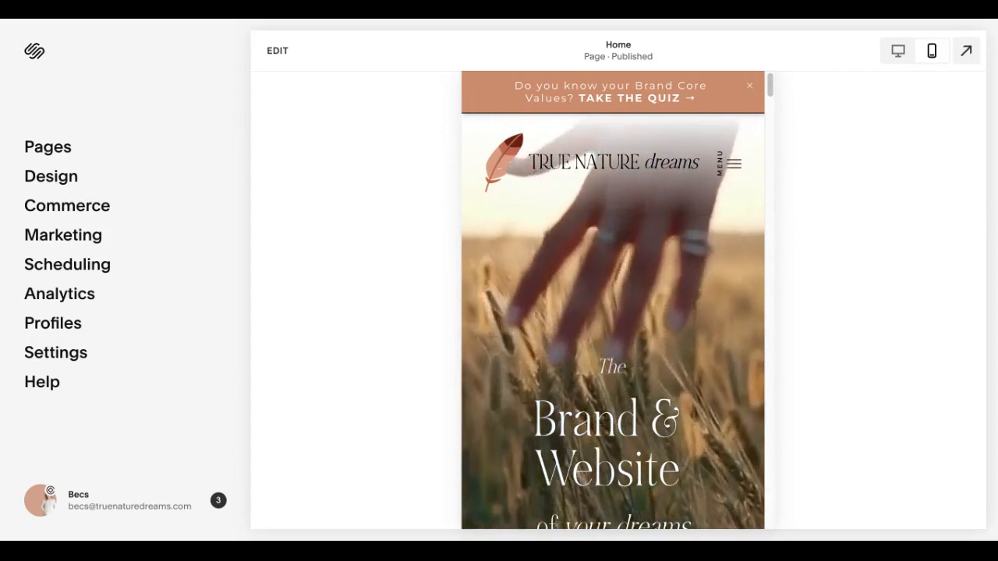
{"action": "left_click", "coordinate": [898, 51]}
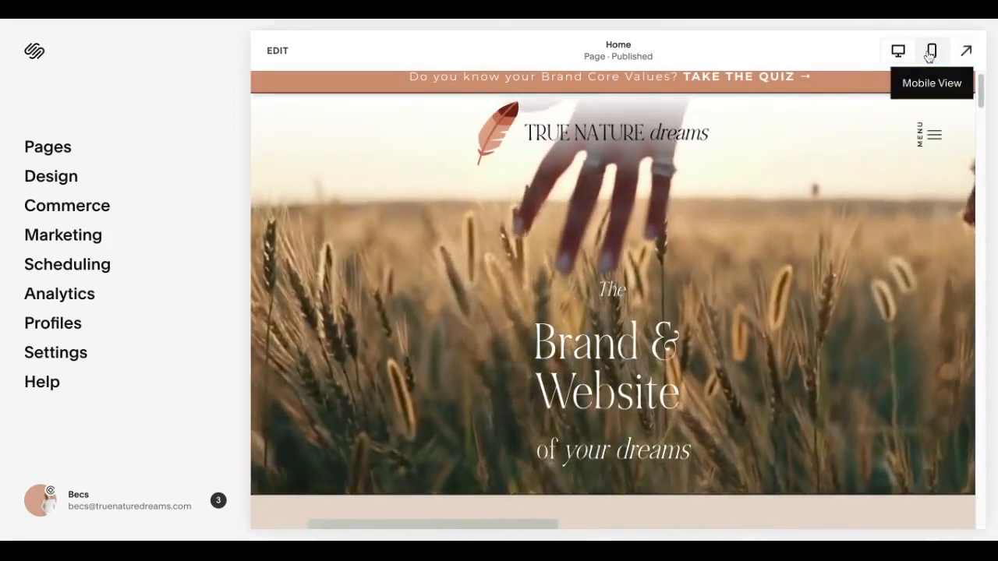
Step: Preview the home page at full-screen size, look through its sections, and return to the reduced preview
{"action": "left_click", "coordinate": [967, 51]}
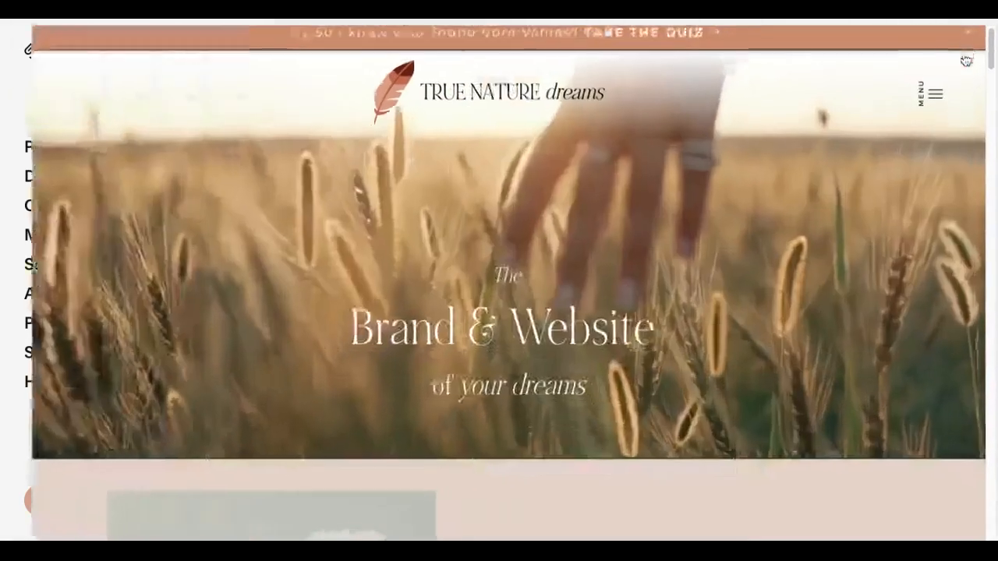
{"action": "scroll", "coordinate": [992, 72], "scroll_direction": "down", "scroll_amount": 5}
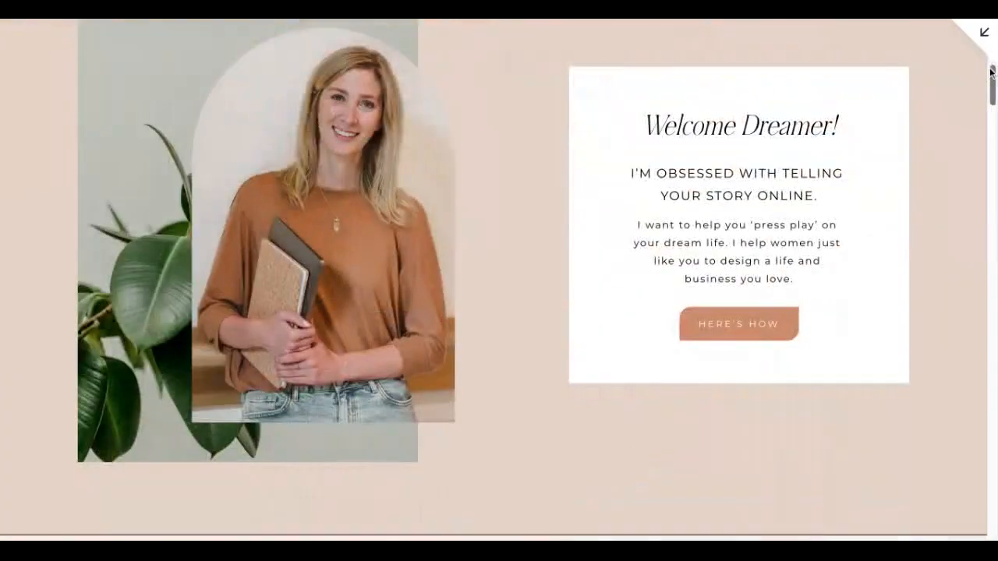
{"action": "scroll", "coordinate": [992, 71], "scroll_direction": "down", "scroll_amount": 10}
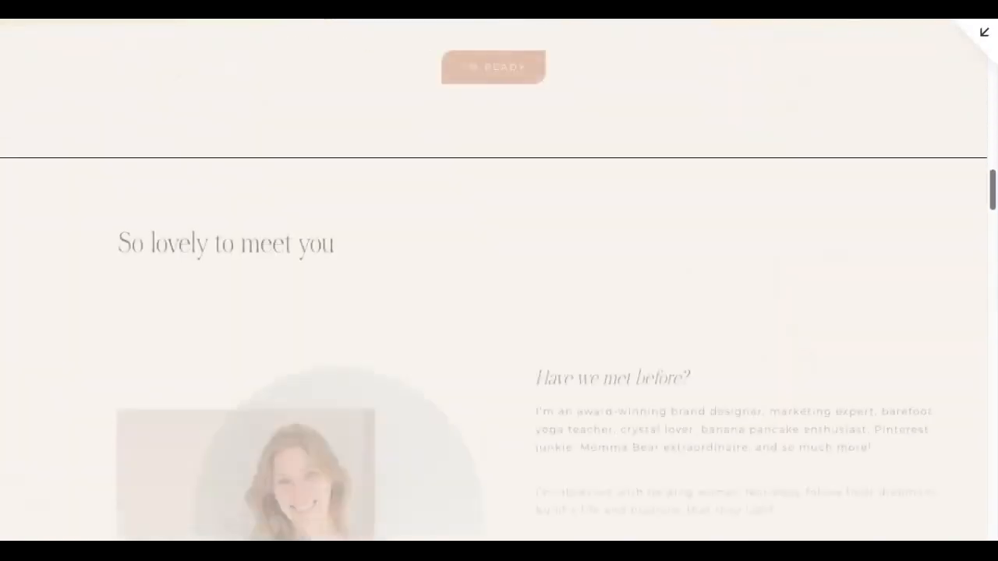
{"action": "scroll", "coordinate": [982, 47], "scroll_direction": "up", "scroll_amount": 15}
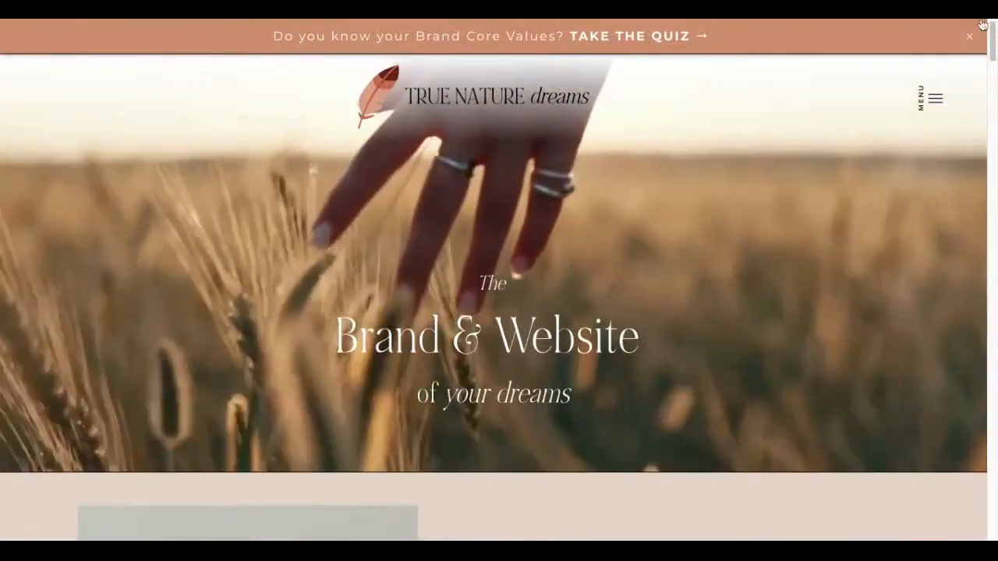
{"action": "left_click", "coordinate": [981, 30]}
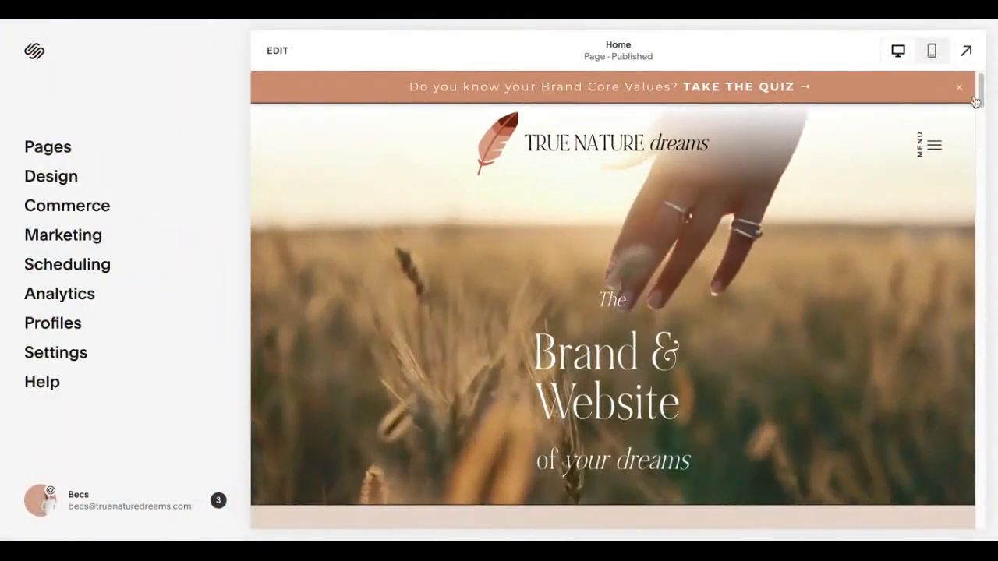
Step: Compare the "Welcome Dreamer!" section's layout in the reduced preview with its full-screen layout
{"action": "scroll", "coordinate": [976, 102], "scroll_direction": "down", "scroll_amount": 6}
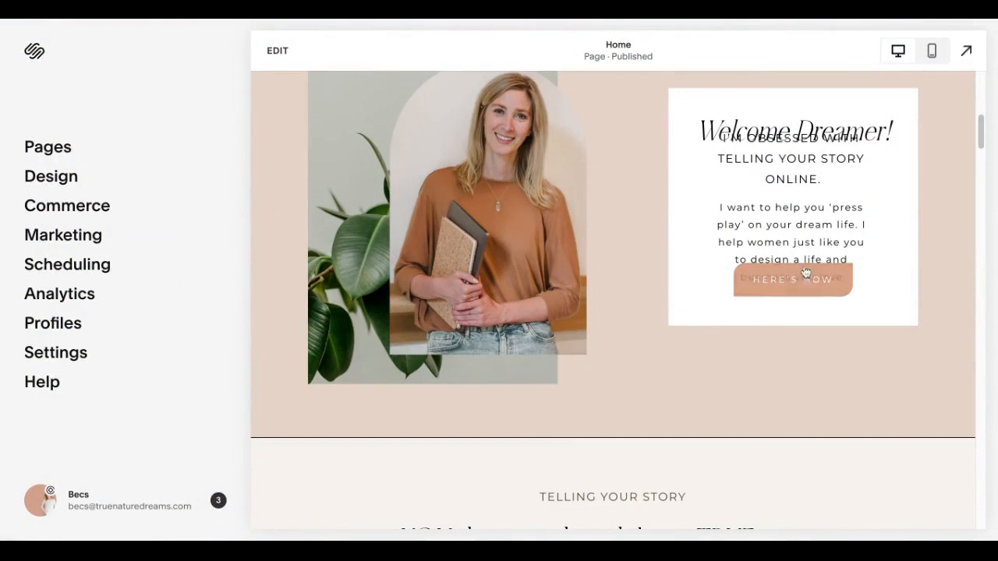
{"action": "left_click", "coordinate": [966, 53]}
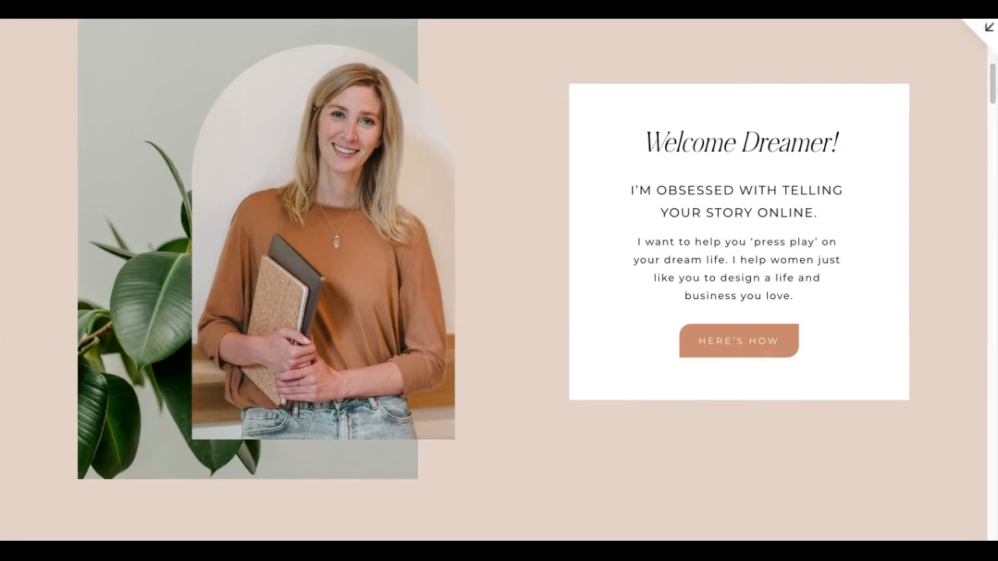
{"action": "left_click", "coordinate": [982, 39]}
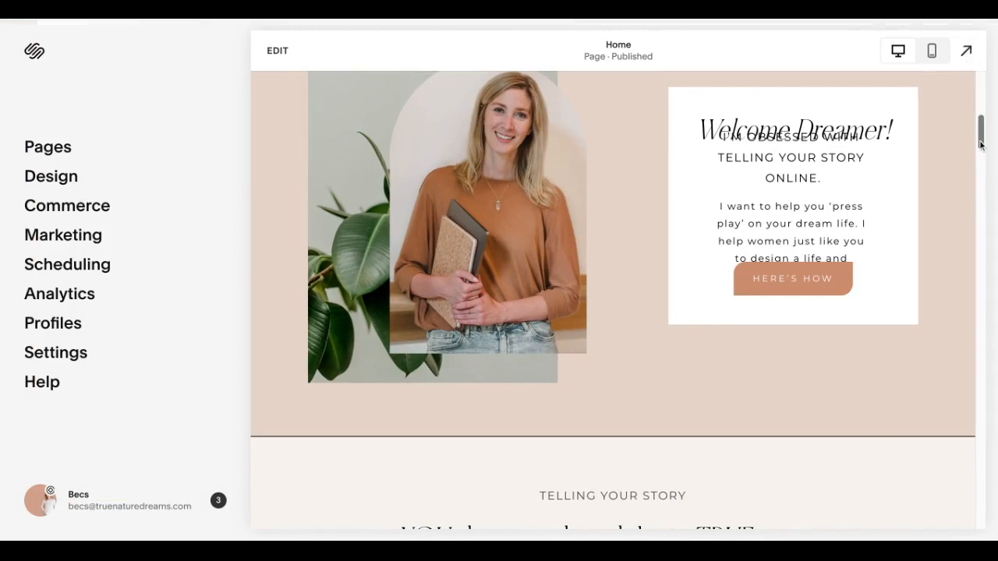
{"action": "left_click_drag", "start_coordinate": [981, 145], "coordinate": [981, 100]}
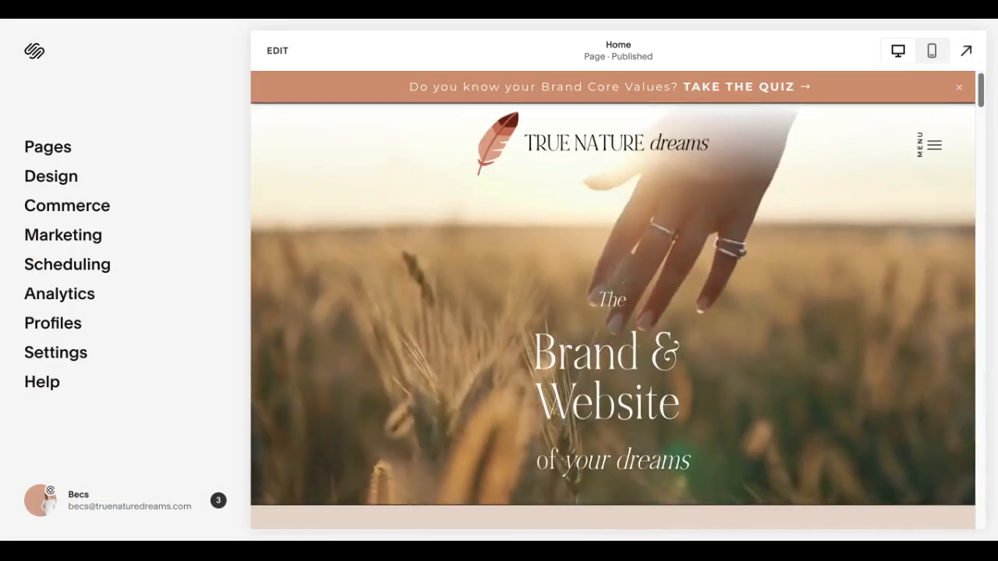
Step: Open the home page for editing and append "add new text here" to the "Welcome Dreamer!" heading
{"action": "left_click", "coordinate": [281, 50]}
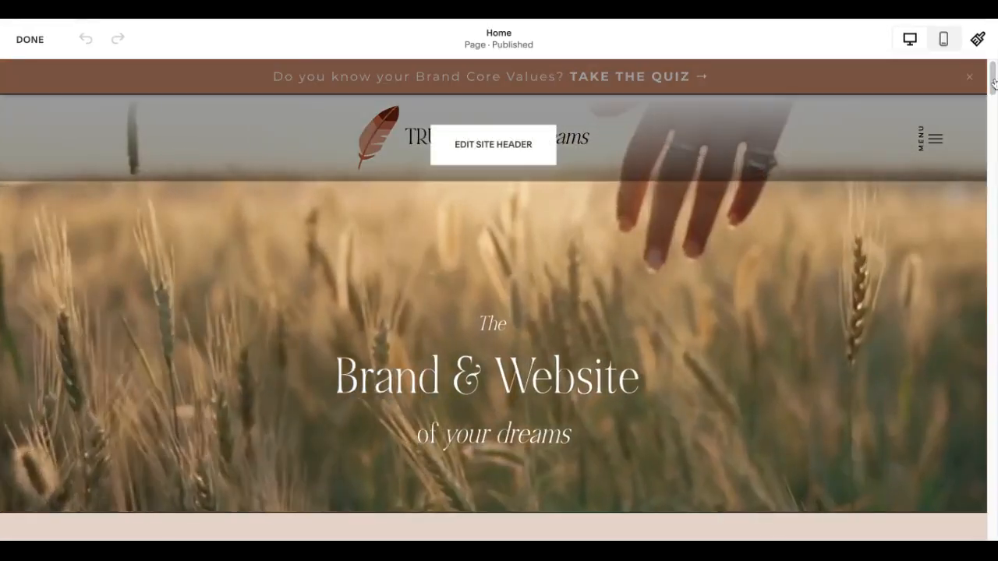
{"action": "scroll", "coordinate": [994, 84], "scroll_direction": "down", "scroll_amount": 3}
{"action": "scroll", "coordinate": [994, 92], "scroll_direction": "down", "scroll_amount": 5}
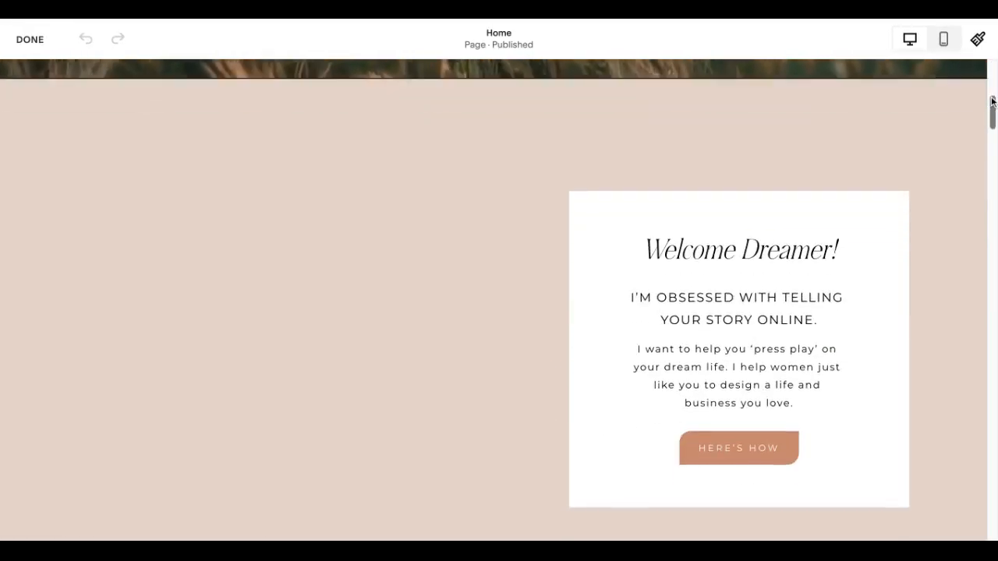
{"action": "scroll", "coordinate": [990, 104], "scroll_direction": "up", "scroll_amount": 3}
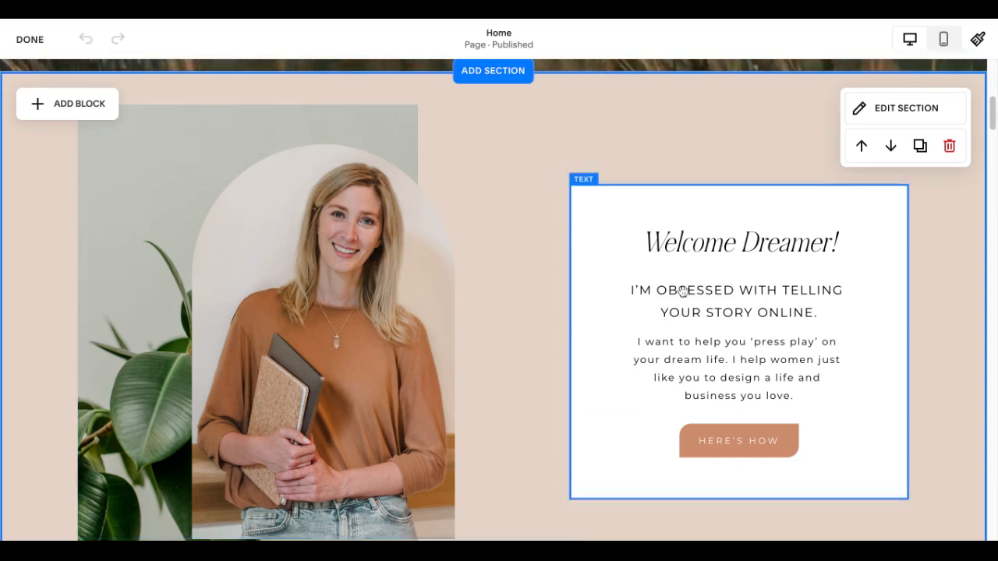
{"action": "left_click", "coordinate": [683, 243]}
{"action": "left_click", "coordinate": [680, 241]}
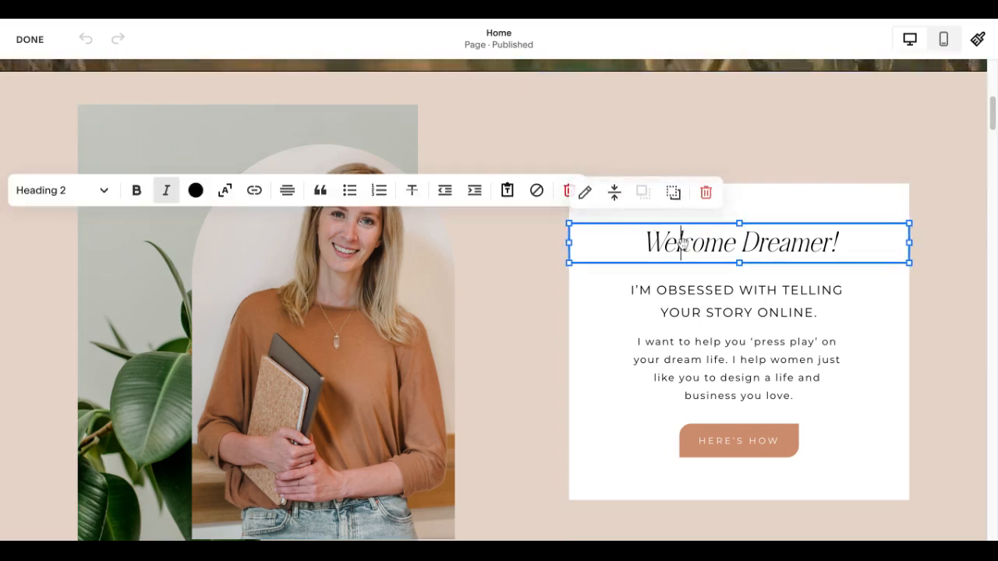
{"action": "left_click", "coordinate": [855, 246]}
{"action": "type", "text": "add new"}
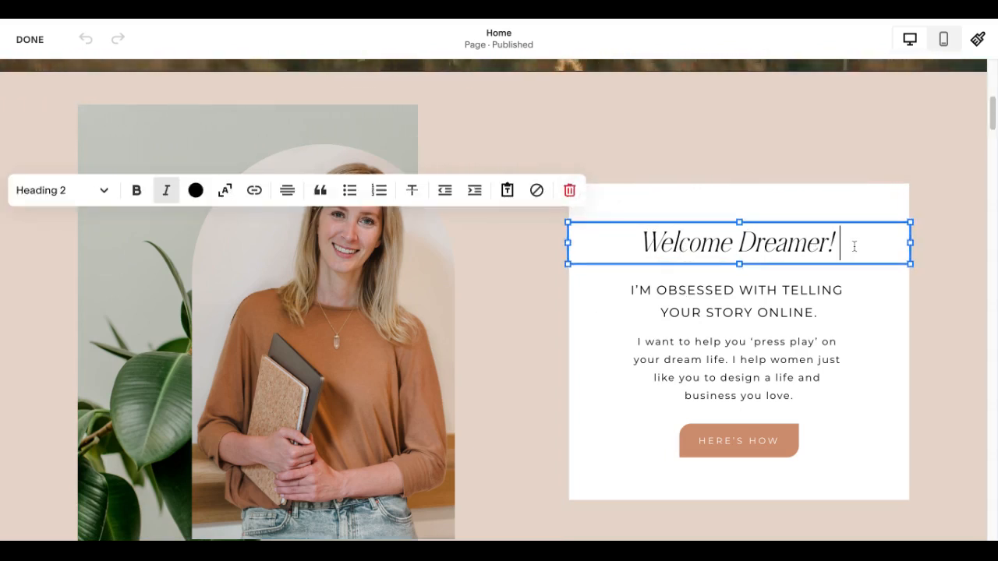
{"action": "type", "text": " text here"}
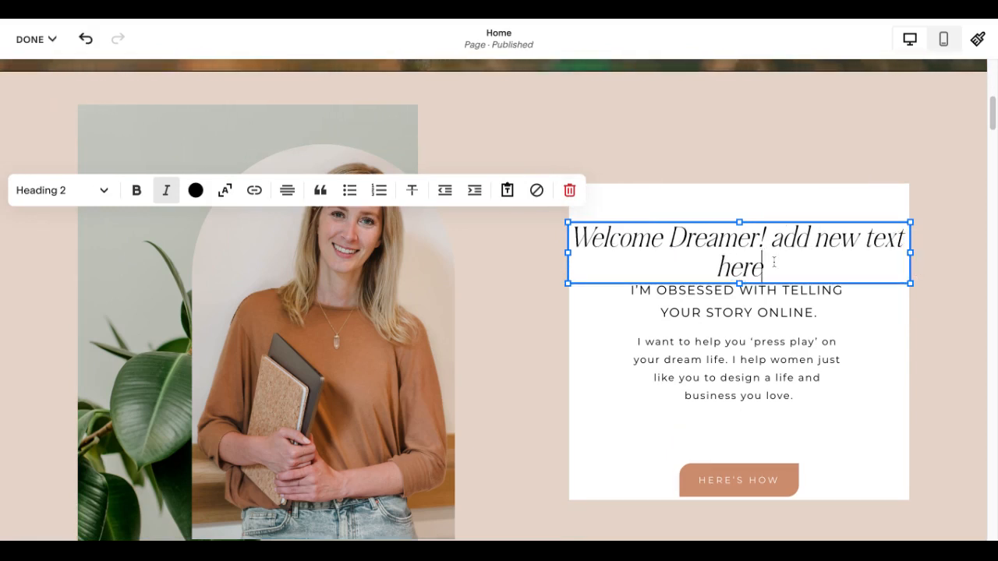
Step: Remove the italics from the entire welcome heading and make it bold
{"action": "left_click_drag", "start_coordinate": [775, 262], "coordinate": [567, 235]}
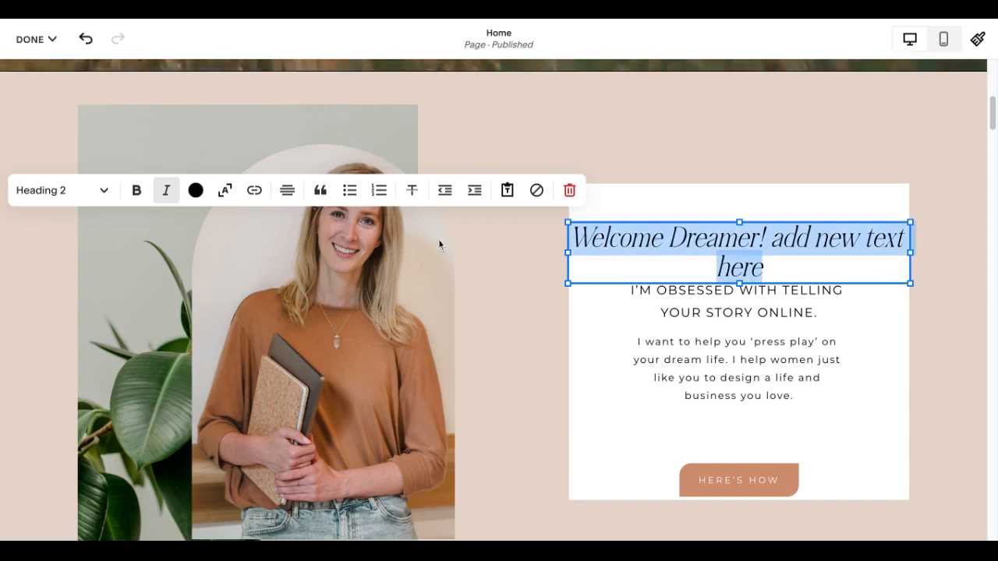
{"action": "left_click", "coordinate": [166, 191]}
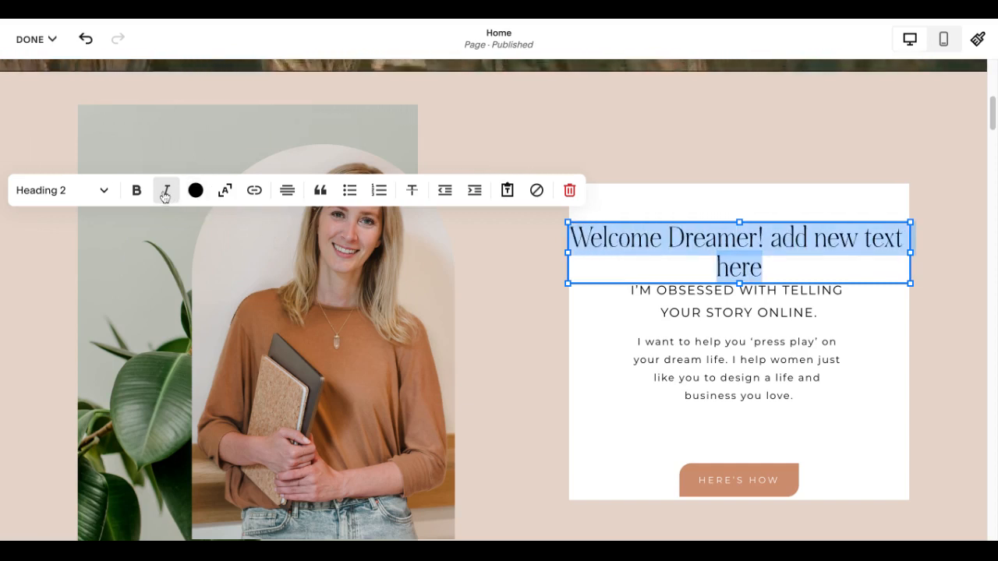
{"action": "left_click", "coordinate": [137, 192]}
Step: Try the terracotta palette colour on the welcome heading and switch it to the custom colour #AC8E7E
{"action": "left_click", "coordinate": [196, 190]}
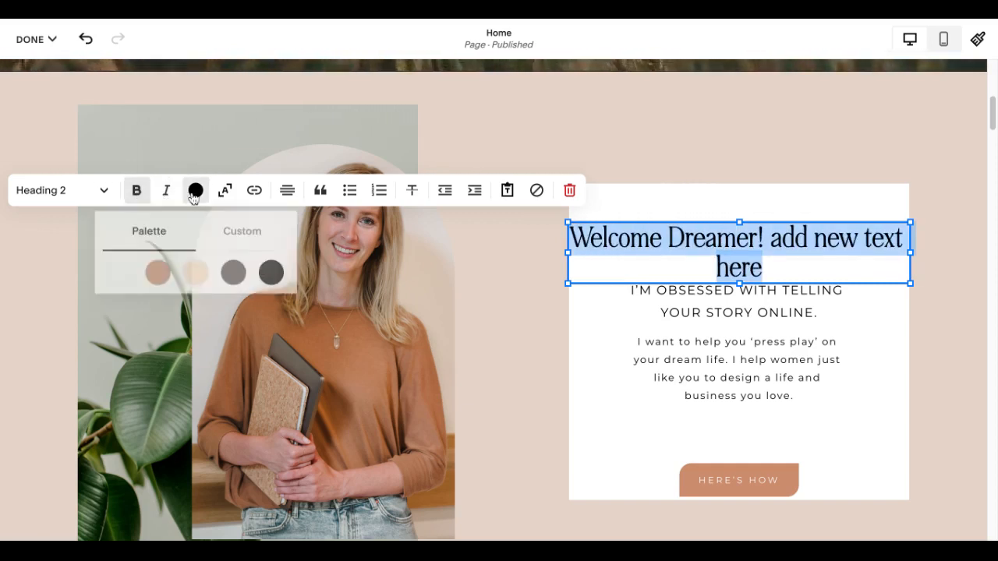
{"action": "left_click", "coordinate": [159, 272]}
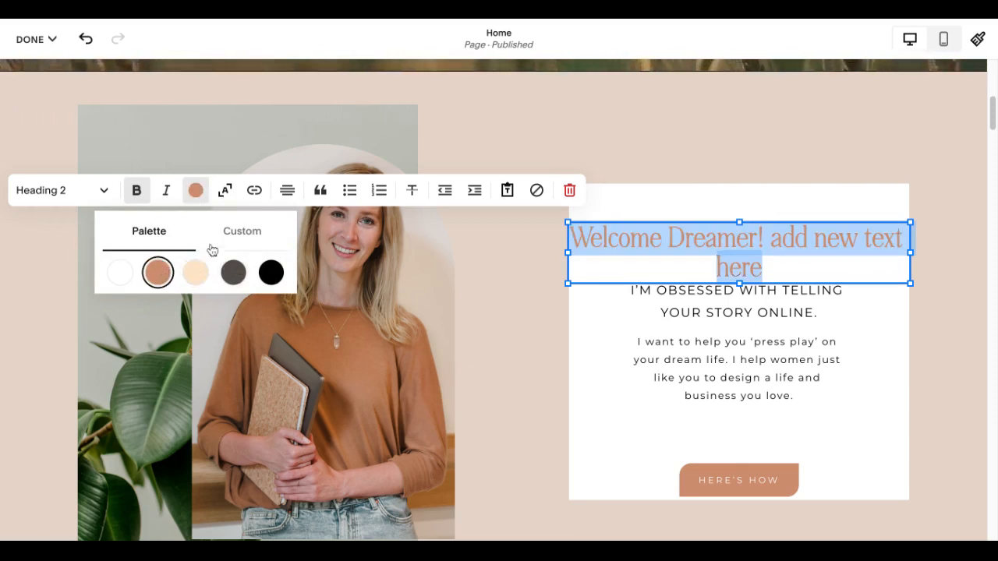
{"action": "left_click", "coordinate": [238, 233]}
{"action": "left_click", "coordinate": [174, 342]}
{"action": "left_click_drag", "start_coordinate": [173, 342], "coordinate": [151, 318]}
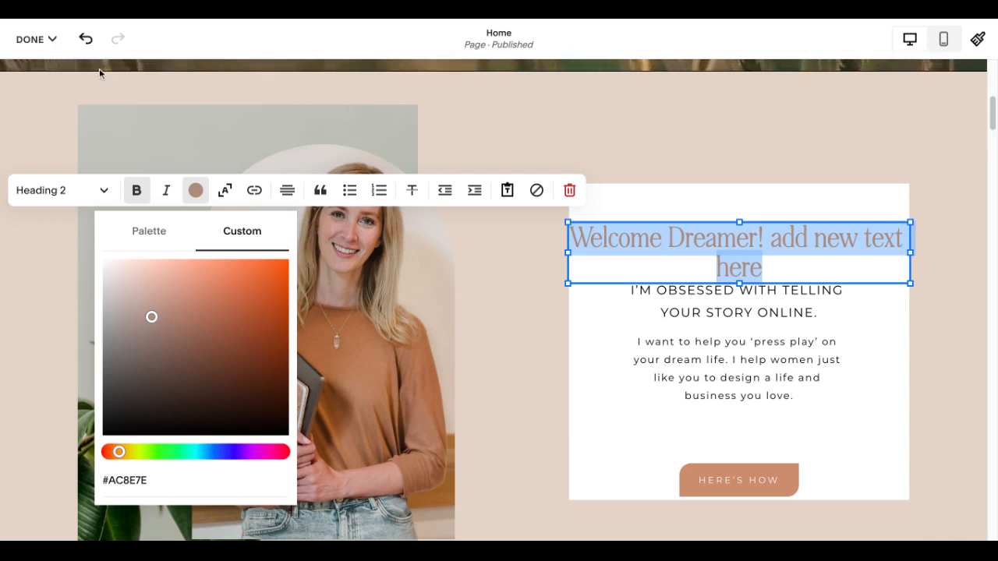
Step: Discard the unsaved changes to the home page and check the welcome section
{"action": "left_click", "coordinate": [37, 43]}
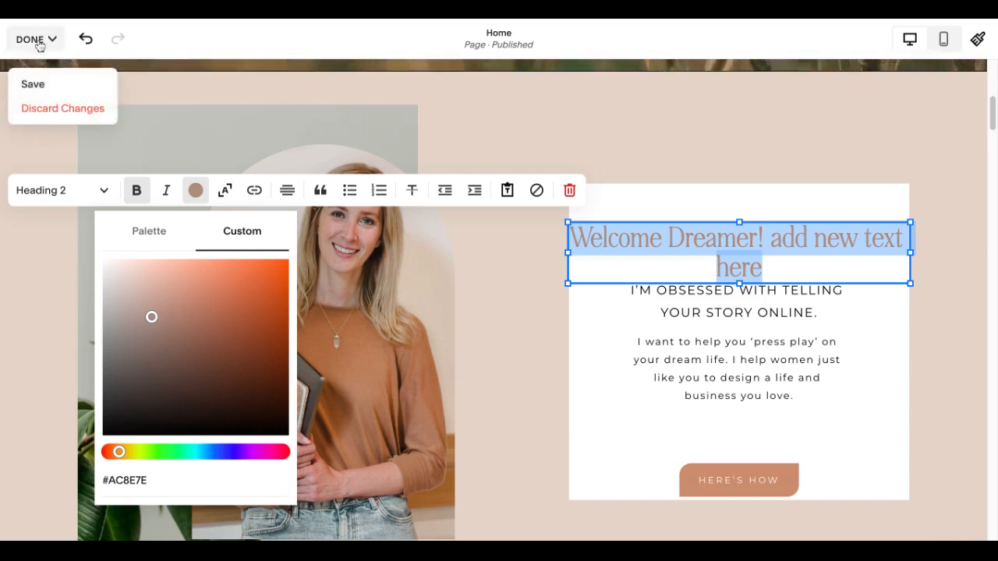
{"action": "left_click", "coordinate": [43, 111]}
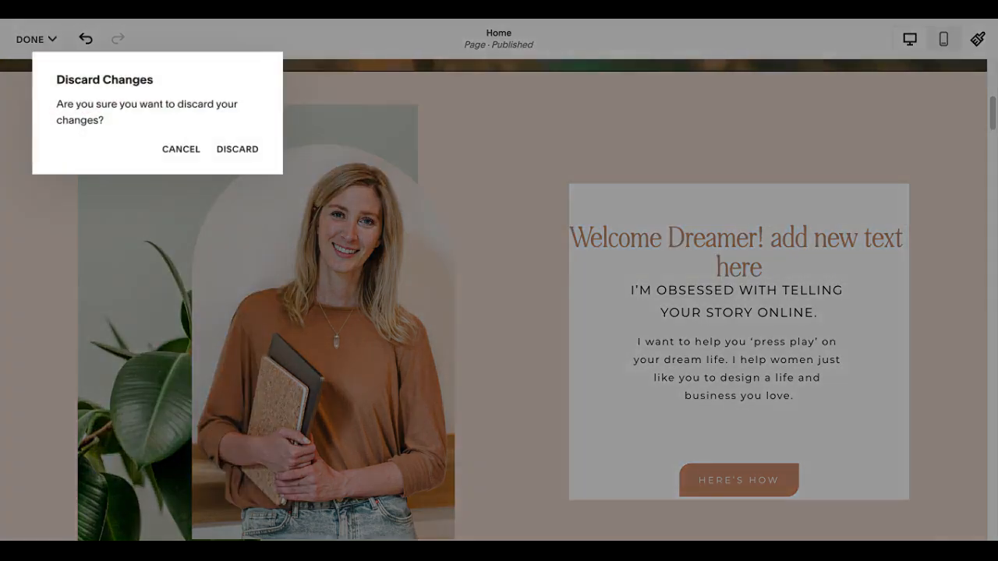
{"action": "left_click", "coordinate": [228, 150]}
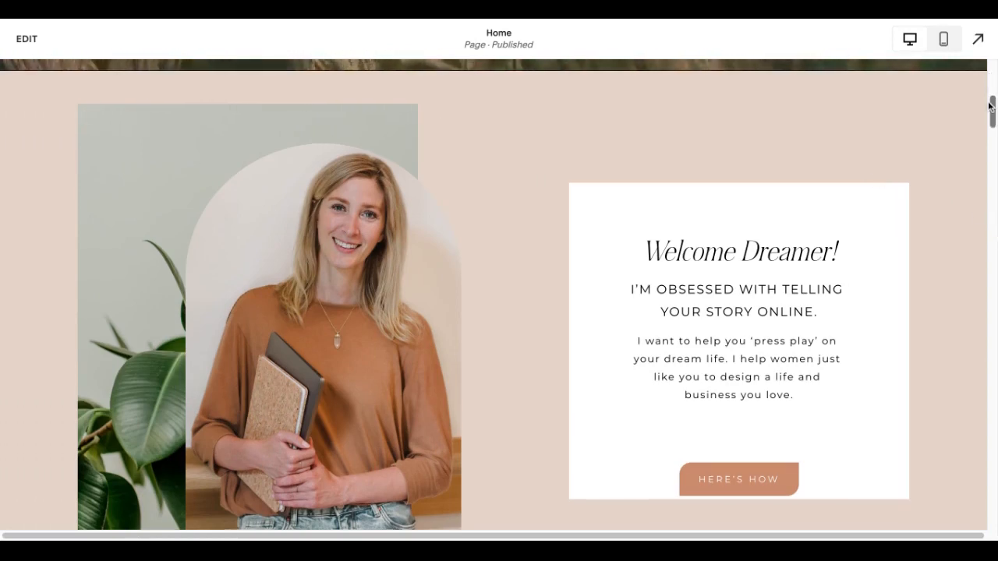
{"action": "left_click_drag", "start_coordinate": [990, 103], "coordinate": [989, 105]}
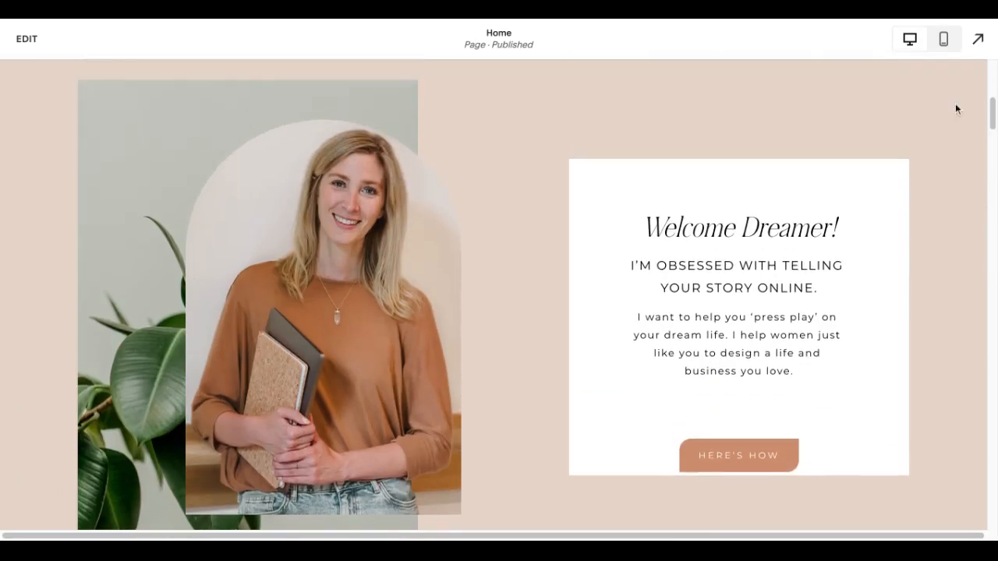
Step: Open the home page for editing and remove the arched portrait photo TND_8431_2x3.jpg from the welcome section's image block
{"action": "left_click", "coordinate": [33, 42]}
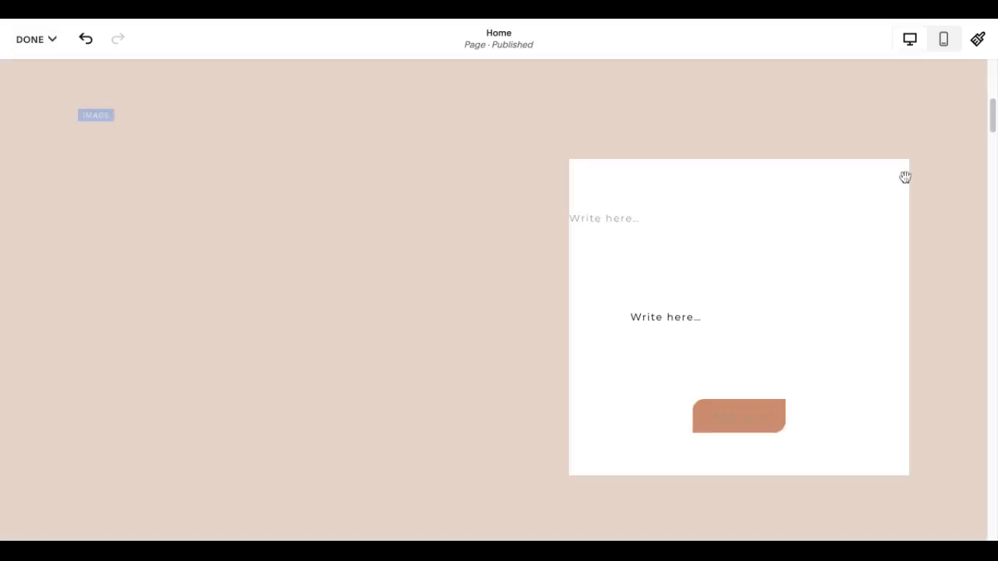
{"action": "scroll", "coordinate": [992, 130], "scroll_direction": "up", "scroll_amount": 5}
{"action": "scroll", "coordinate": [992, 130], "scroll_direction": "down", "scroll_amount": 6}
{"action": "scroll", "coordinate": [992, 130], "scroll_direction": "up", "scroll_amount": 1}
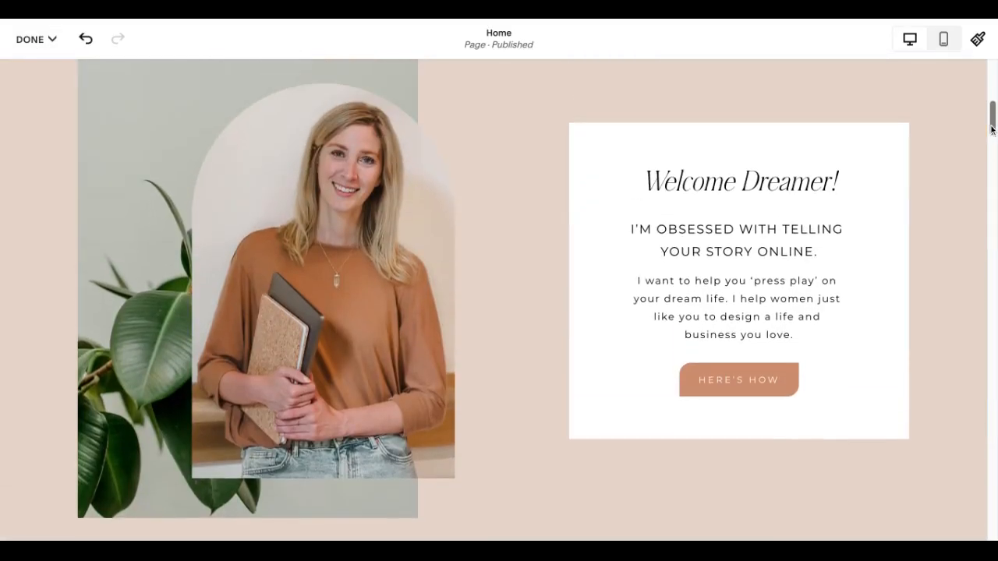
{"action": "left_click", "coordinate": [348, 284]}
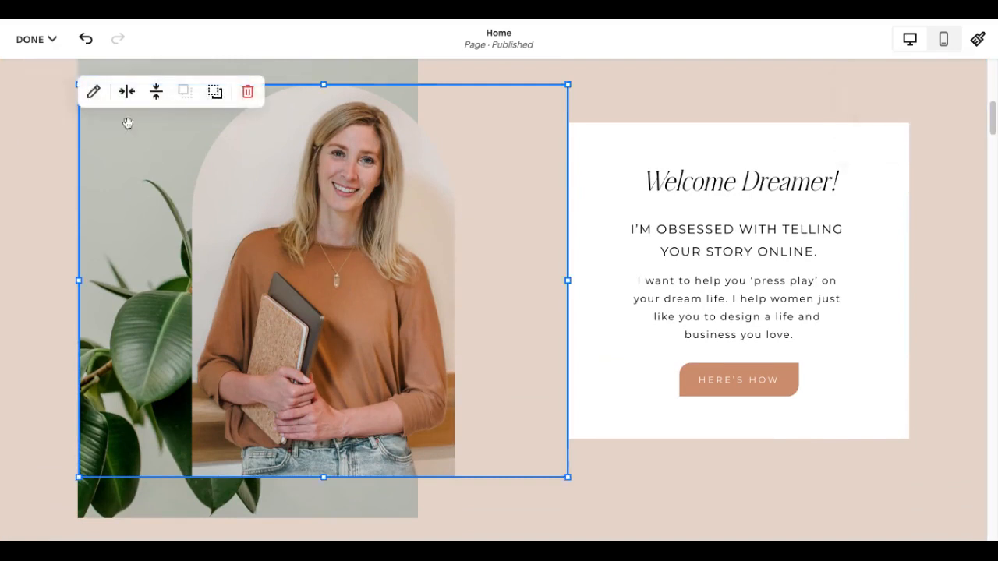
{"action": "left_click", "coordinate": [92, 93]}
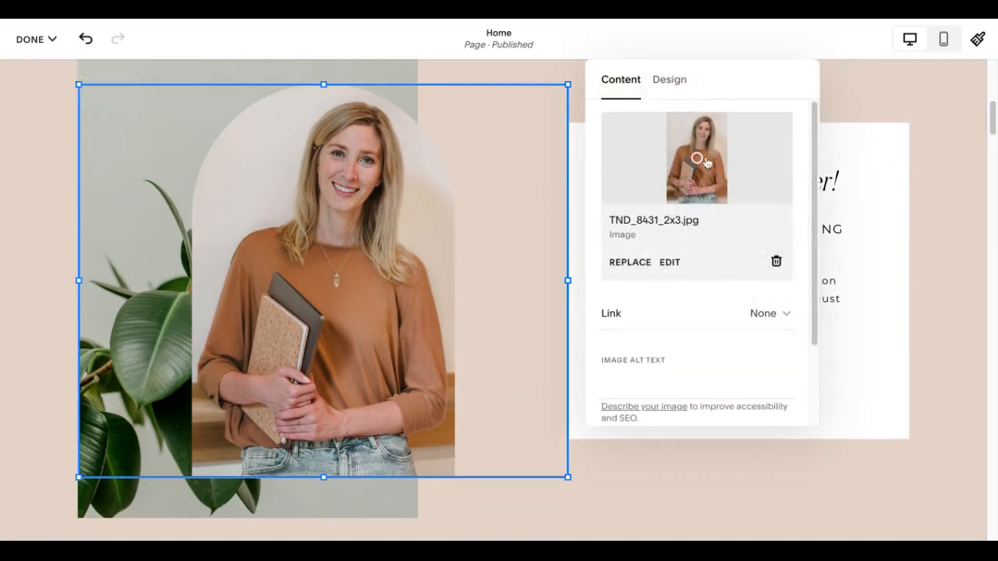
{"action": "left_click", "coordinate": [777, 263]}
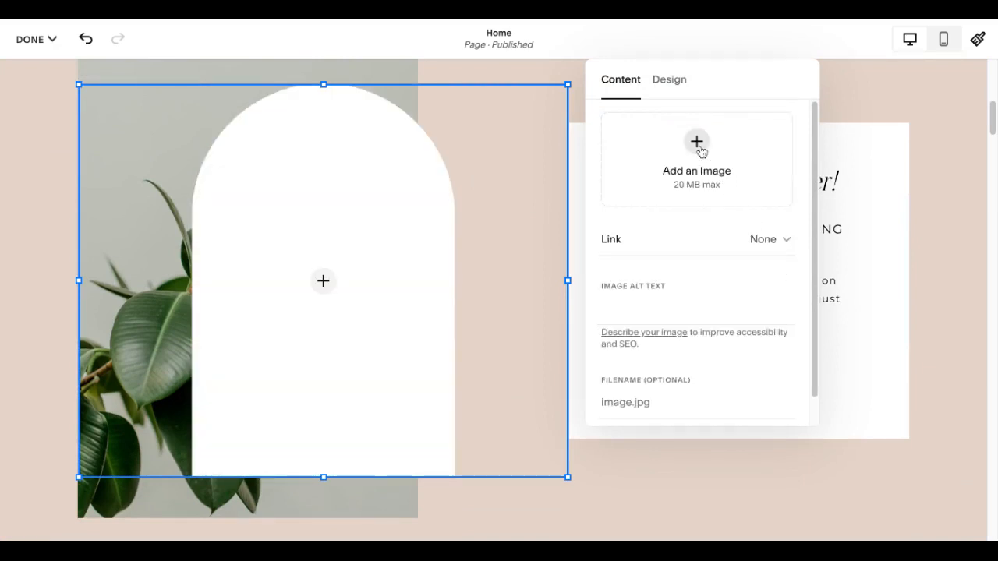
Step: Browse the site's own image library for a replacement picture for the empty image block, and close it without choosing one
{"action": "left_click", "coordinate": [684, 178]}
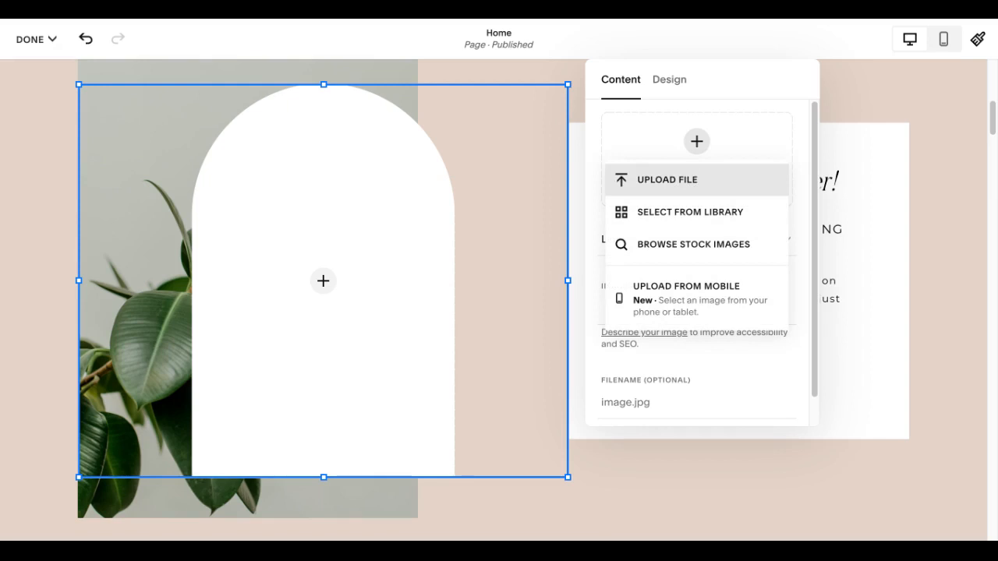
{"action": "left_click", "coordinate": [671, 211]}
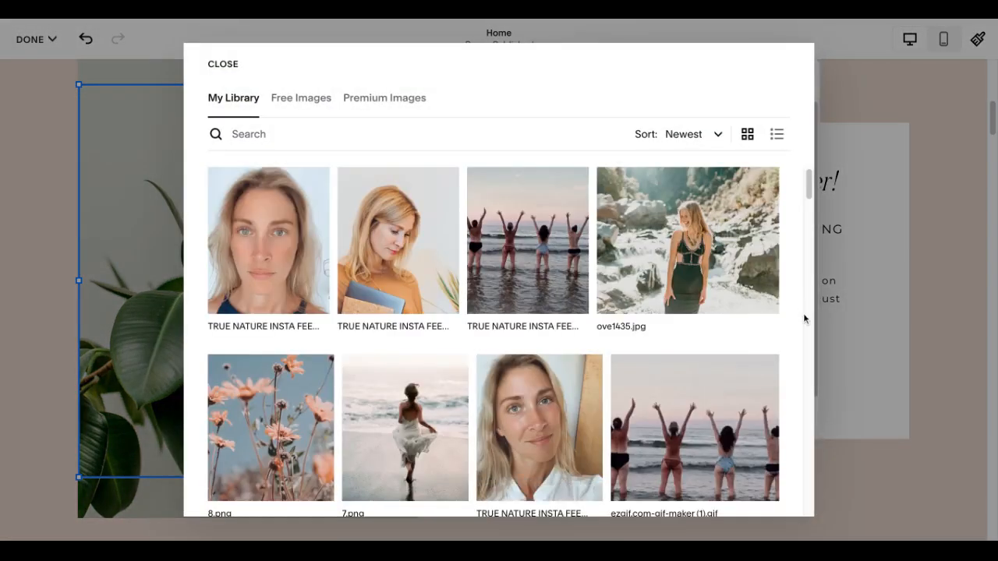
{"action": "scroll", "coordinate": [803, 316], "scroll_direction": "down", "scroll_amount": 5}
{"action": "scroll", "coordinate": [804, 324], "scroll_direction": "down", "scroll_amount": 5}
{"action": "scroll", "coordinate": [804, 320], "scroll_direction": "down", "scroll_amount": 5}
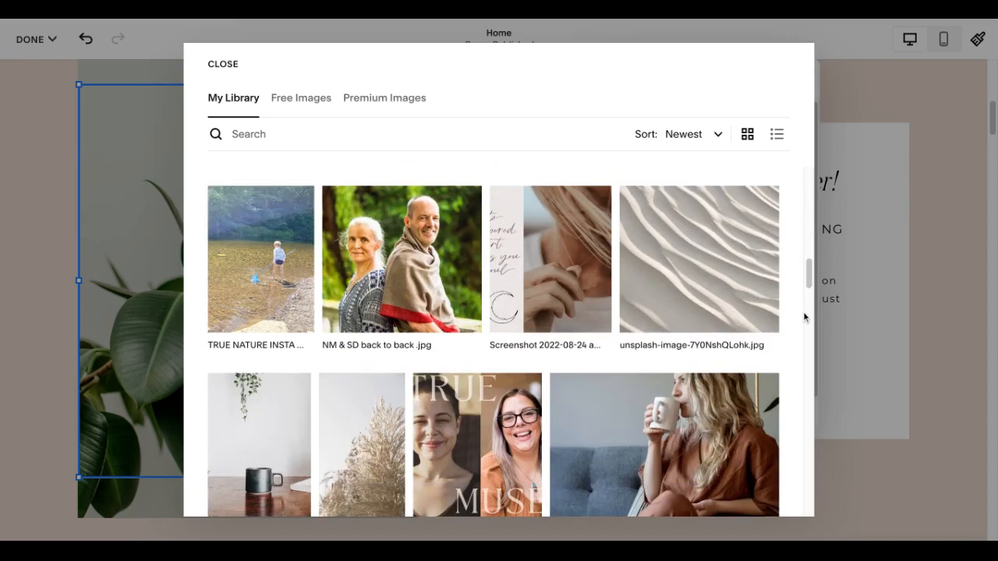
{"action": "scroll", "coordinate": [809, 273], "scroll_direction": "down", "scroll_amount": 5}
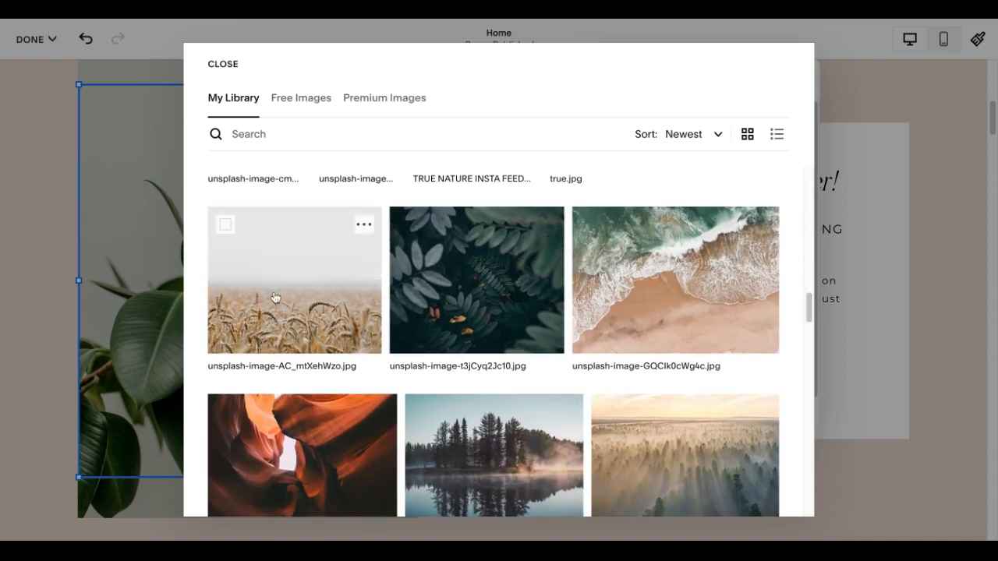
{"action": "left_click", "coordinate": [222, 64]}
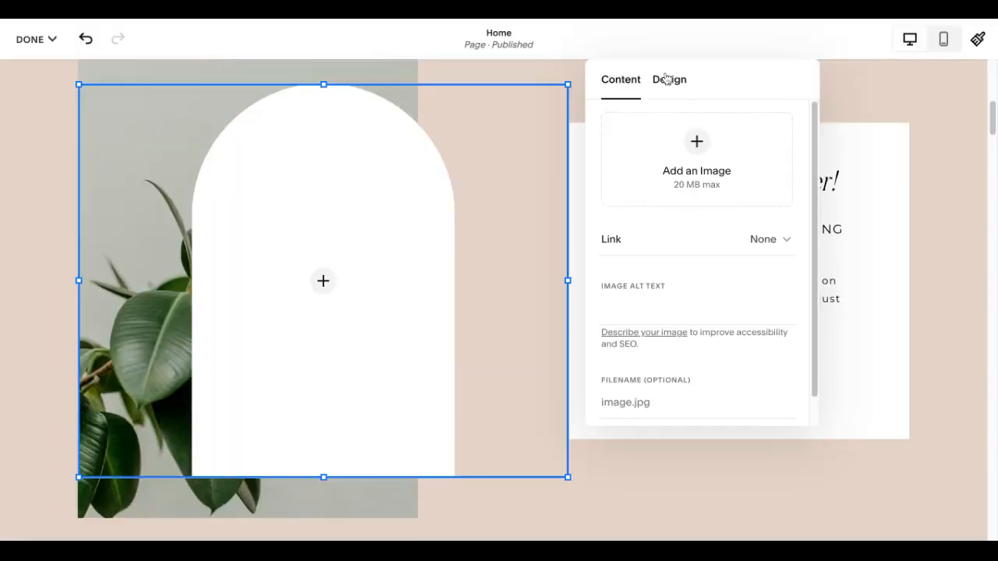
Step: Search the free stock images for "nature", look through the pictures and close the browser without choosing one
{"action": "left_click", "coordinate": [692, 145]}
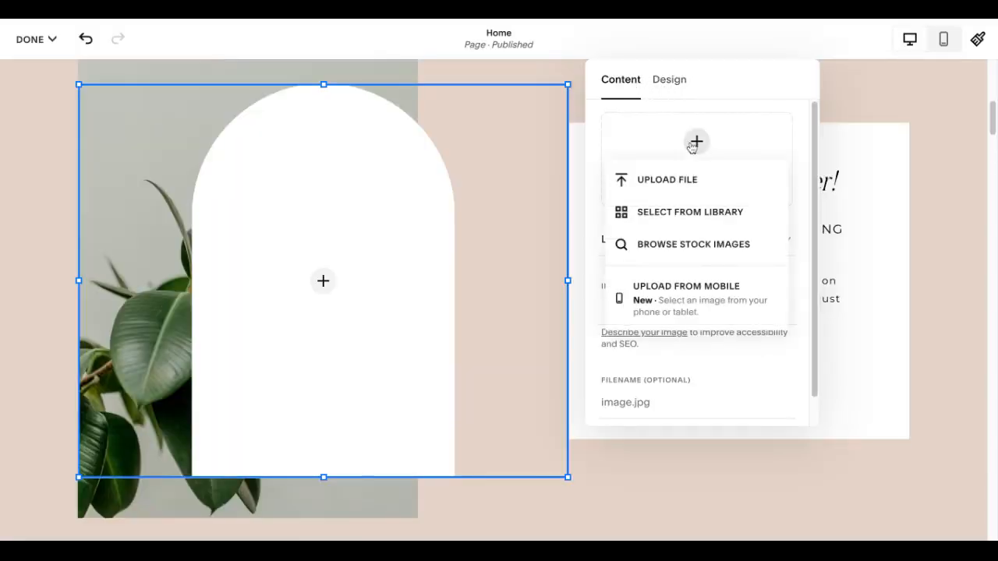
{"action": "left_click", "coordinate": [705, 243]}
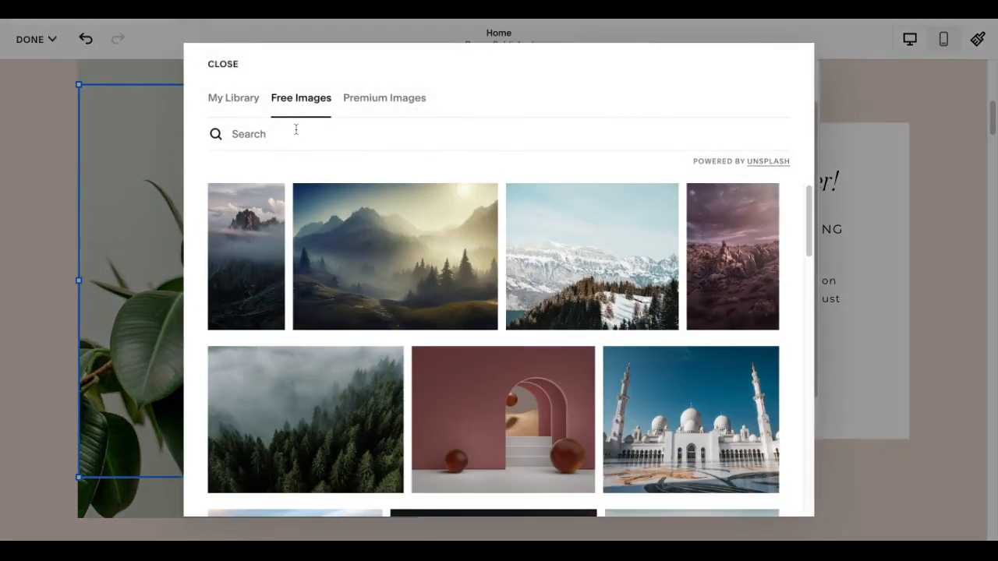
{"action": "left_click", "coordinate": [296, 133]}
{"action": "type", "text": "nature"}
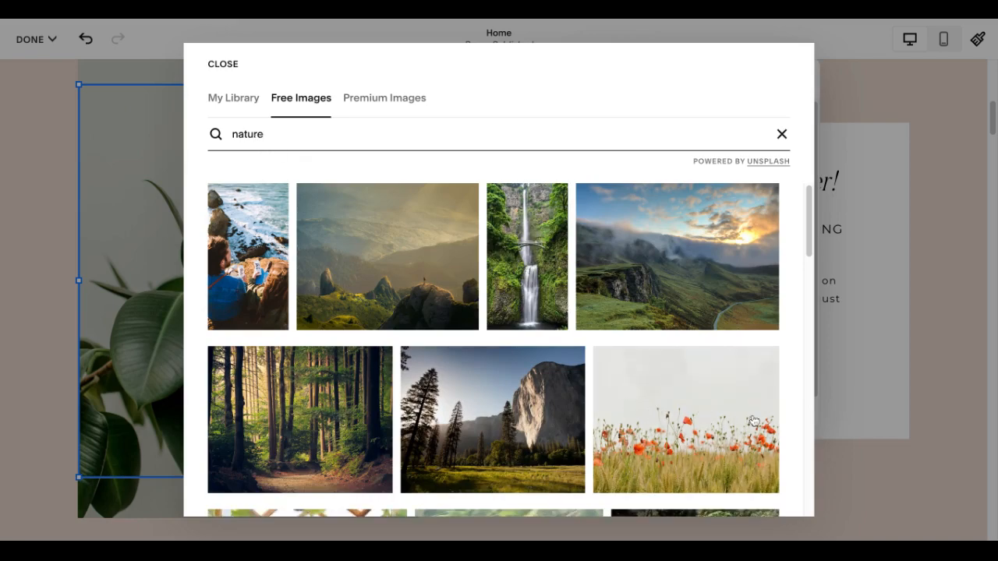
{"action": "left_click", "coordinate": [811, 453]}
{"action": "left_click", "coordinate": [811, 452]}
{"action": "left_click", "coordinate": [811, 452]}
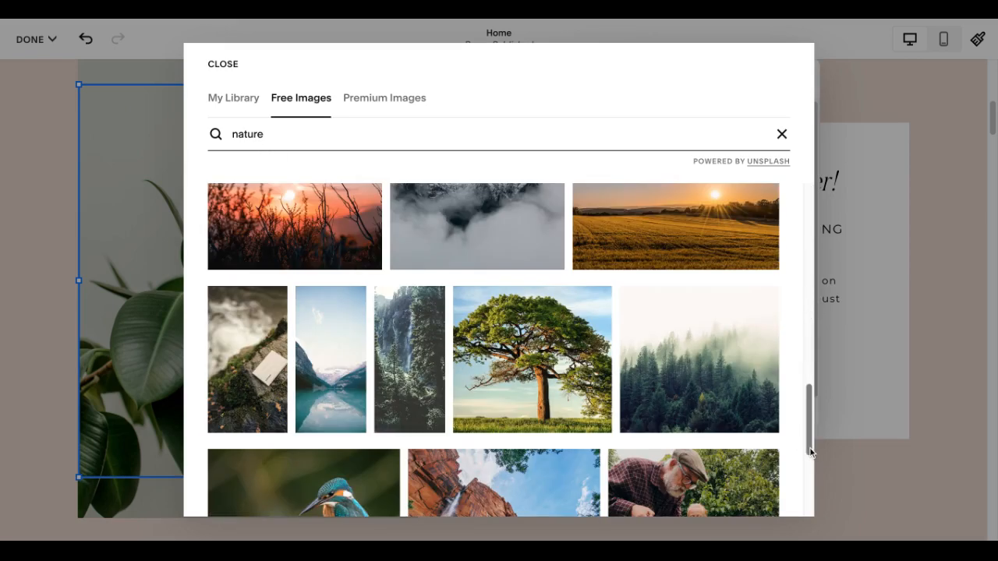
{"action": "left_click", "coordinate": [809, 473]}
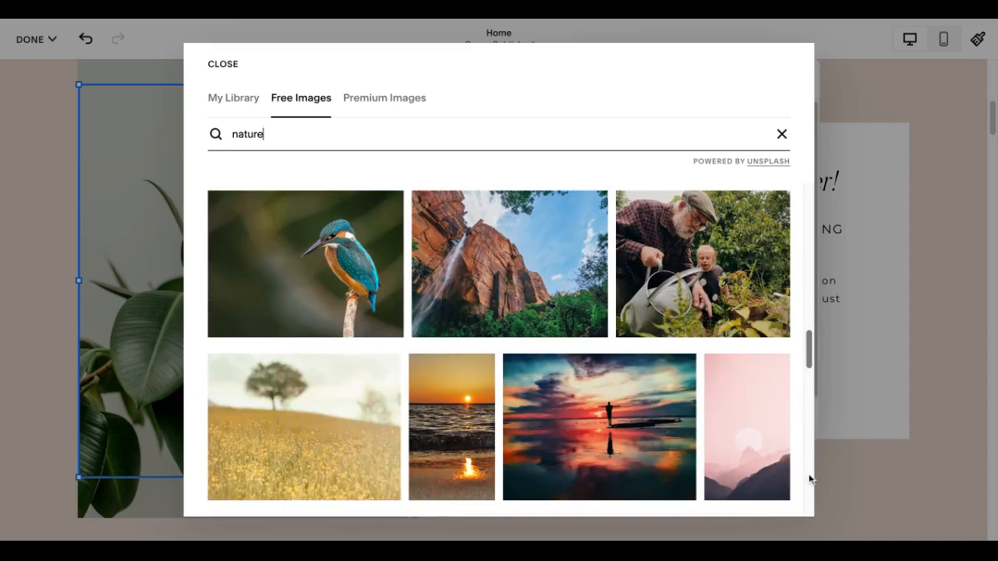
{"action": "left_click", "coordinate": [222, 64]}
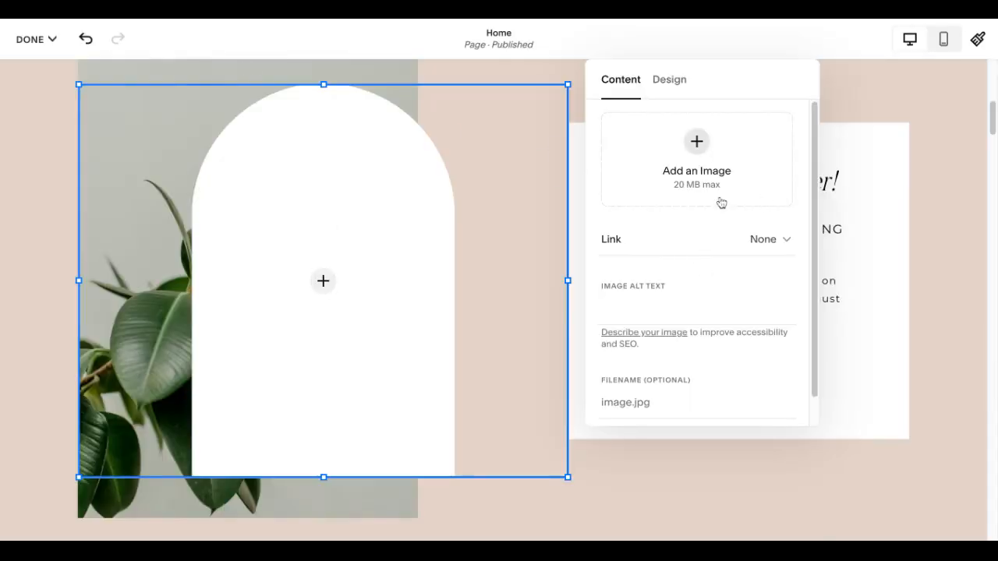
Step: Discard the unsaved image removal on the home page and leave editing mode
{"action": "left_click", "coordinate": [23, 38]}
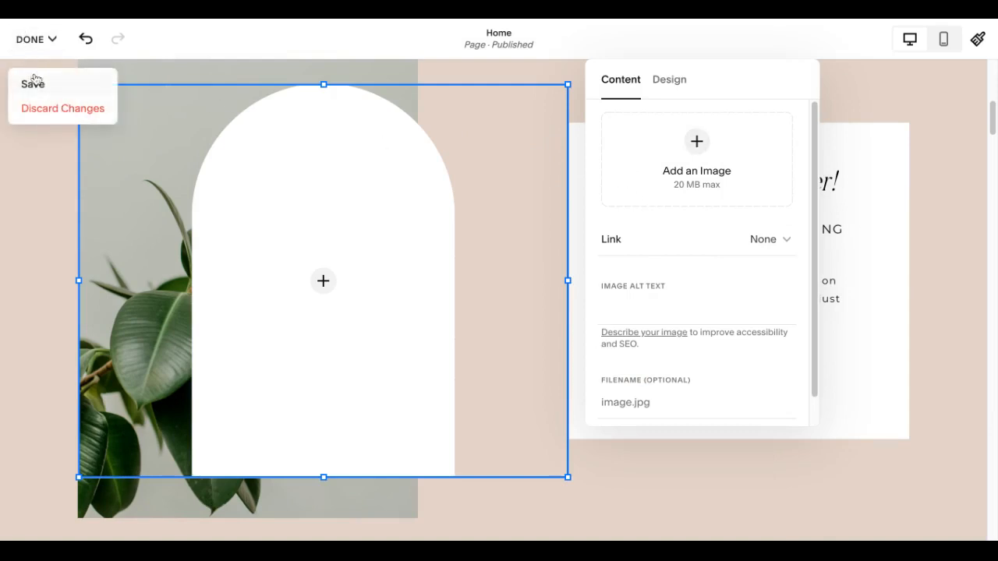
{"action": "left_click", "coordinate": [50, 111]}
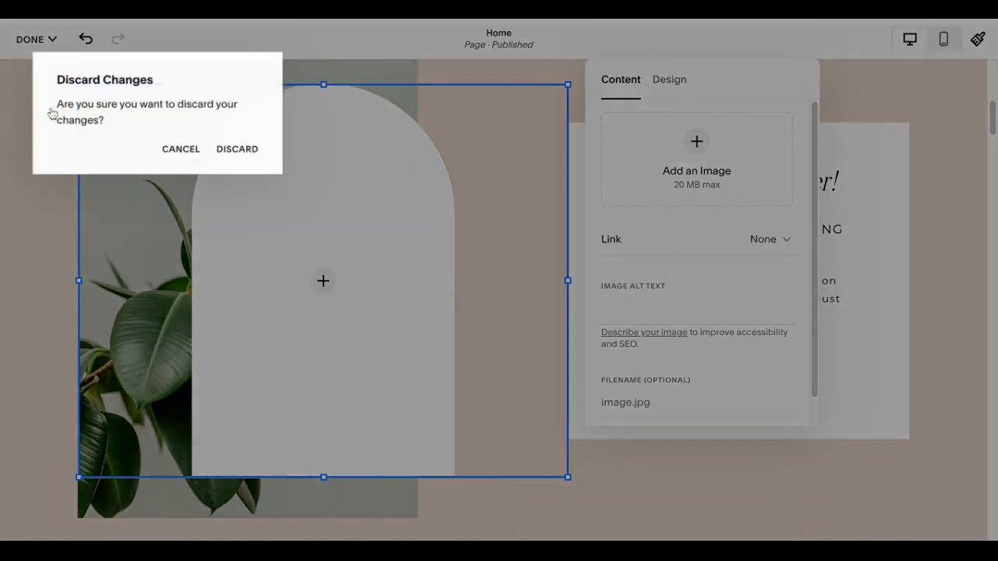
{"action": "left_click", "coordinate": [238, 150]}
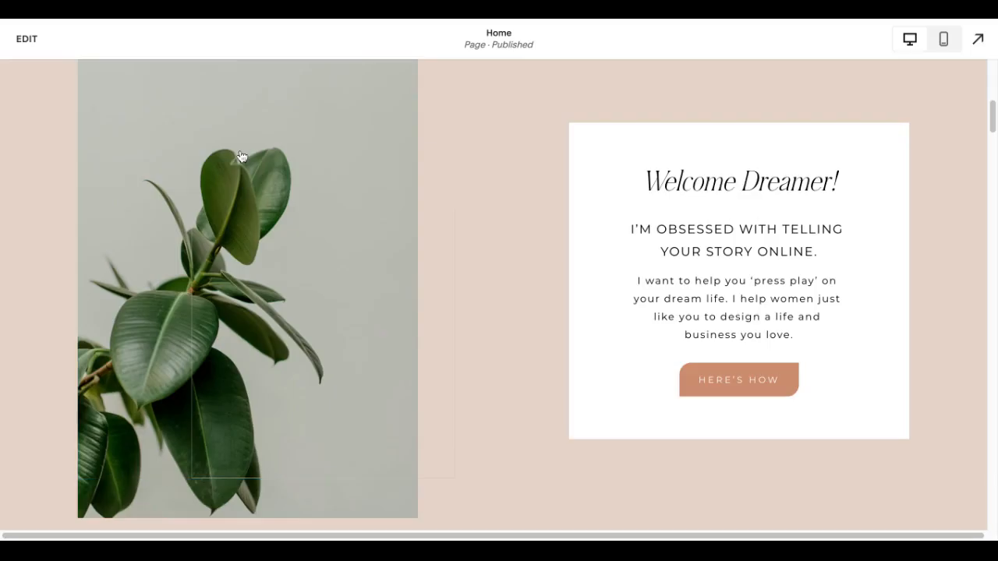